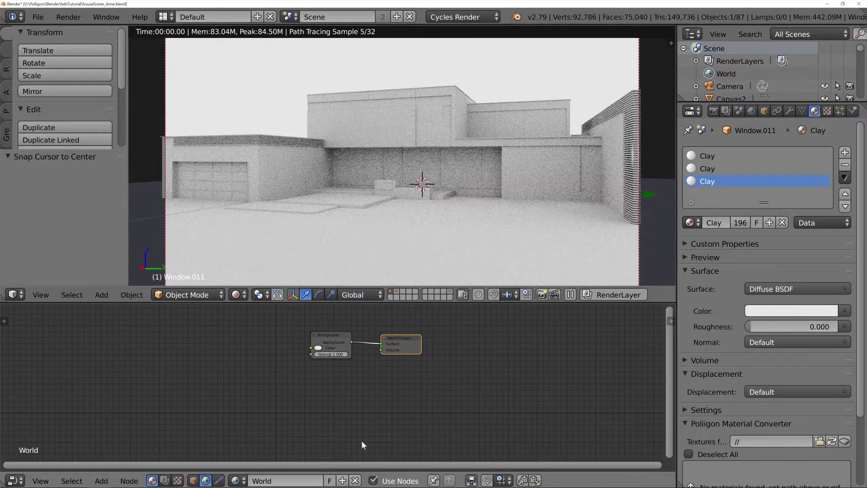
# Try a slightly darker colour on the world's Background node.
pyautogui.moveTo(335, 341)
pyautogui.mouseDown()
pyautogui.moveTo(318, 340)
pyautogui.moveTo(333, 340)
pyautogui.mouseUp()
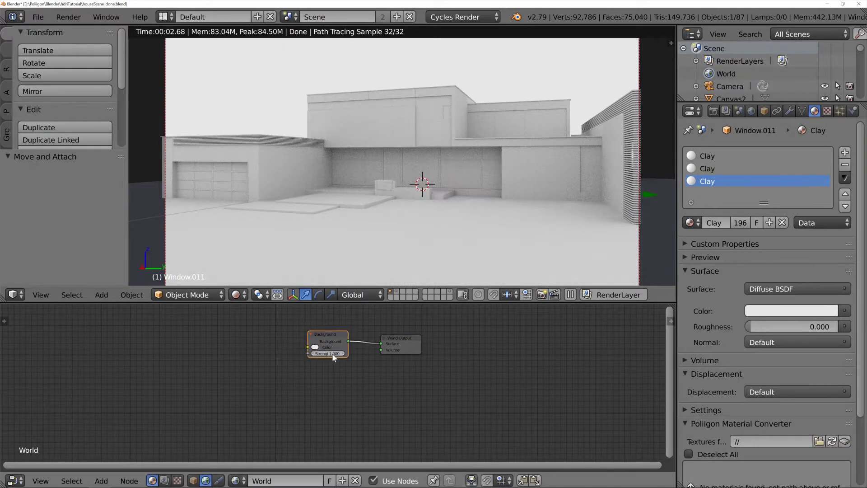
pyautogui.click(315, 347)
pyautogui.moveTo(361, 267)
pyautogui.mouseDown()
pyautogui.moveTo(360, 306)
pyautogui.moveTo(360, 270)
pyautogui.mouseUp()
pyautogui.moveTo(318, 335); pyautogui.dragTo(321, 336)
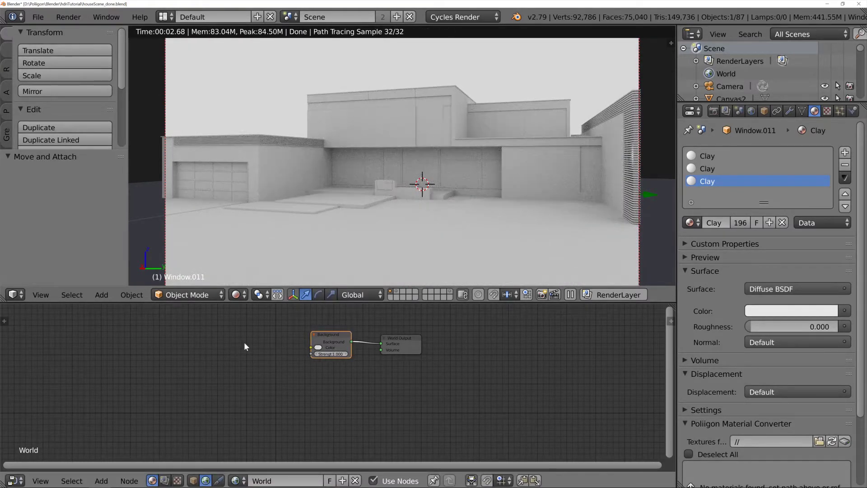
# Add an Environment Texture node just before the Background node in the world node tree.
pyautogui.hotkey('shift', 'a')
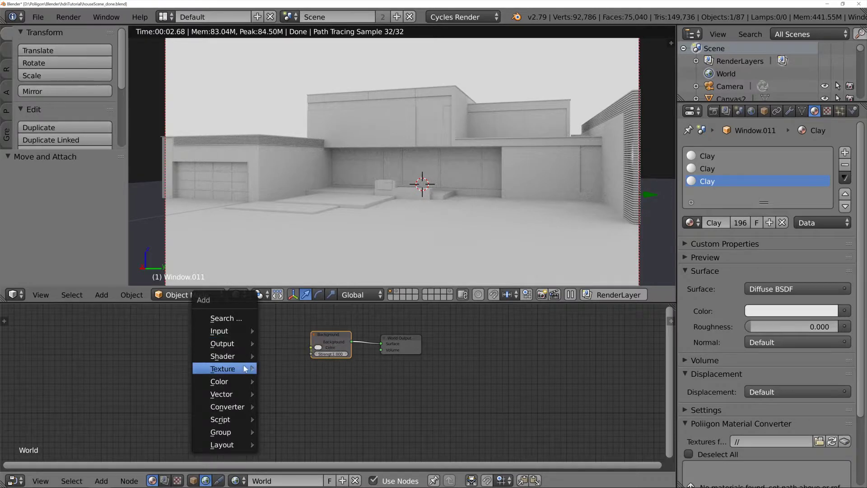
pyautogui.moveTo(245, 370)
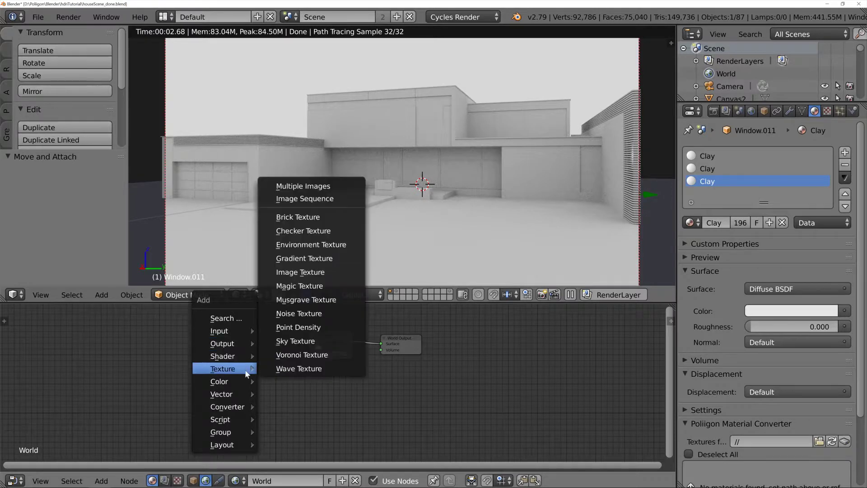
pyautogui.click(318, 245)
pyautogui.click(265, 338)
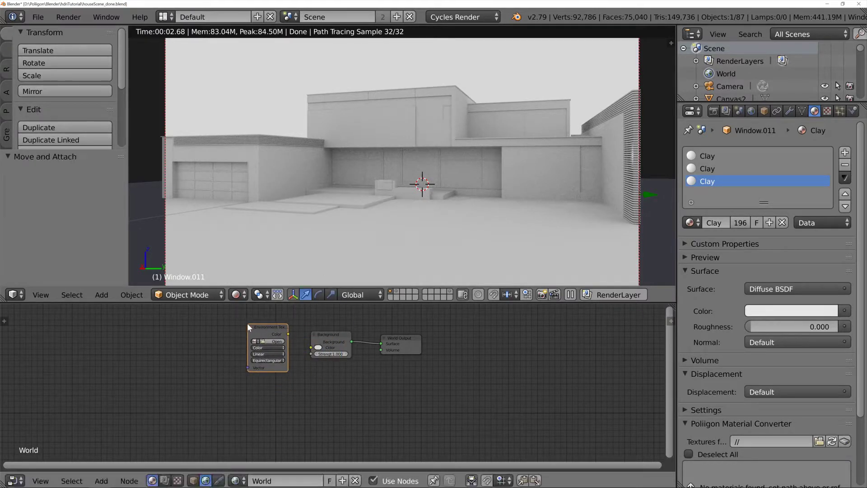
# Load HdrOutdoorResidentialRiverwalkAfternoonClear001_HDR_16K.exr from its folder in D:\Poliigon\HDR into the Environment Texture node.
pyautogui.click(274, 341)
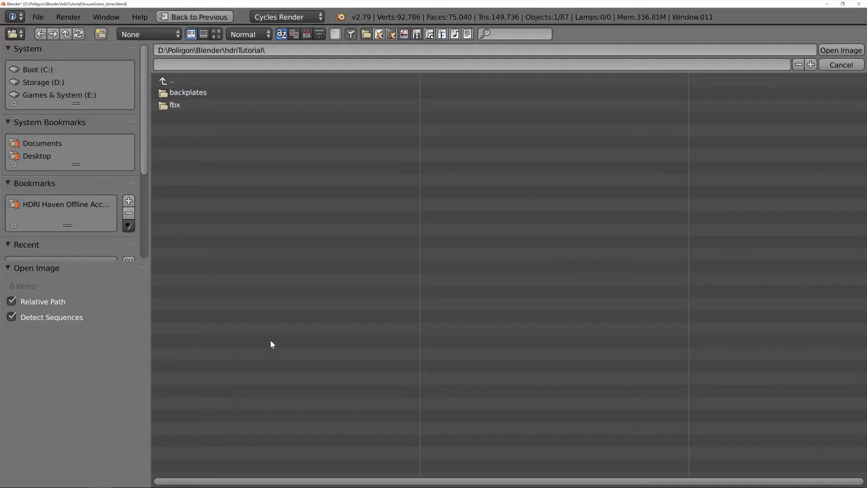
pyautogui.click(60, 84)
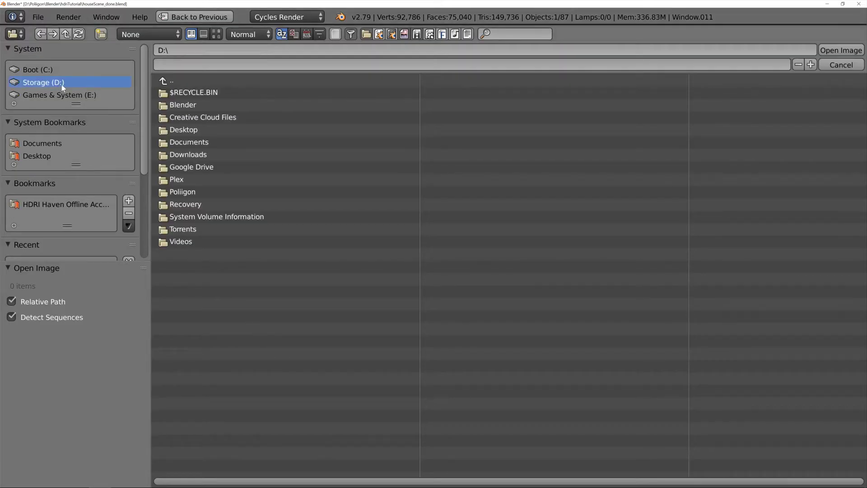
pyautogui.doubleClick(194, 190)
pyautogui.doubleClick(181, 143)
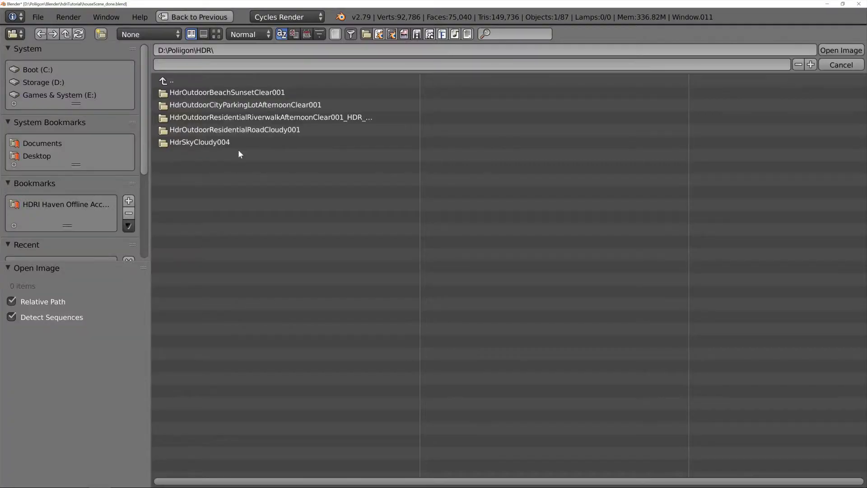
pyautogui.doubleClick(202, 117)
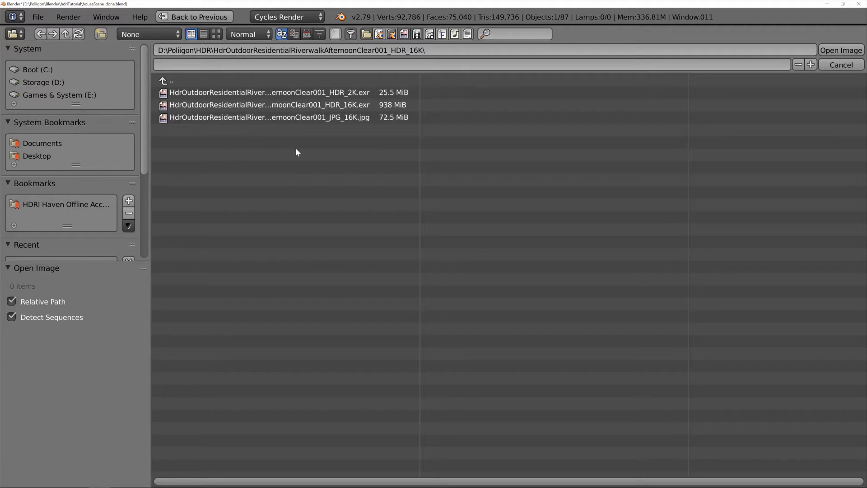
pyautogui.click(347, 106)
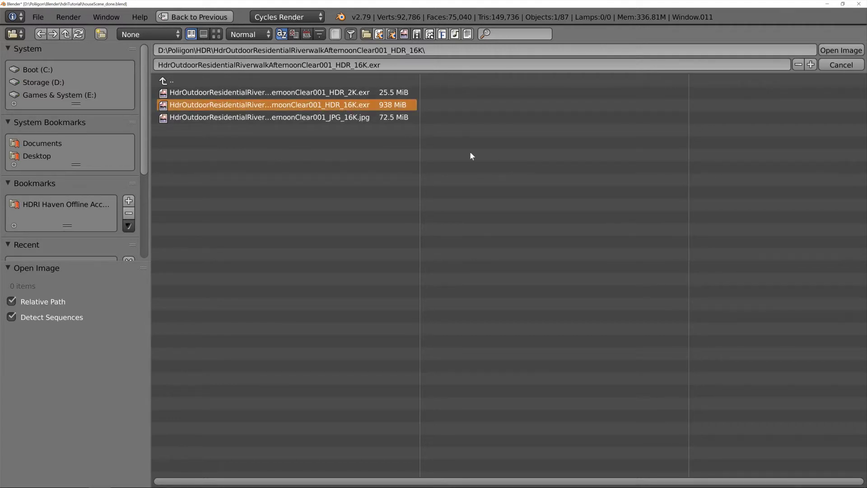
pyautogui.click(839, 52)
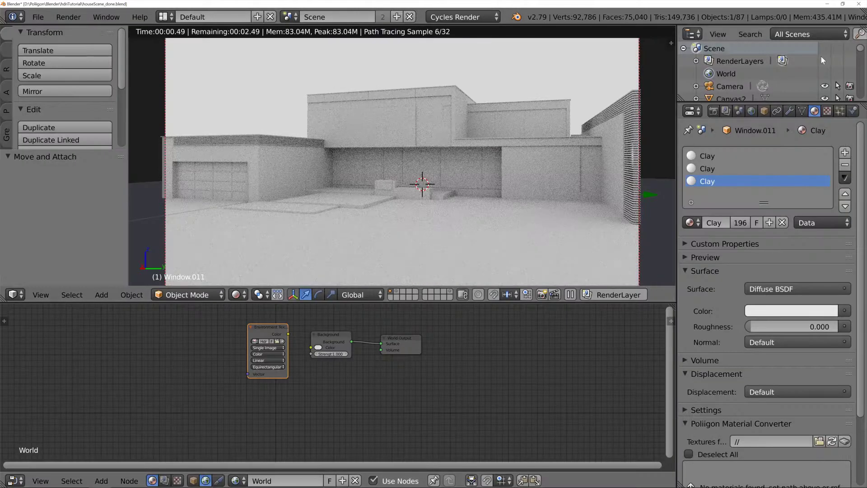
# Connect the Environment Texture's Color output to the Background node's Color input.
pyautogui.click(289, 337)
pyautogui.moveTo(290, 337); pyautogui.dragTo(314, 340)
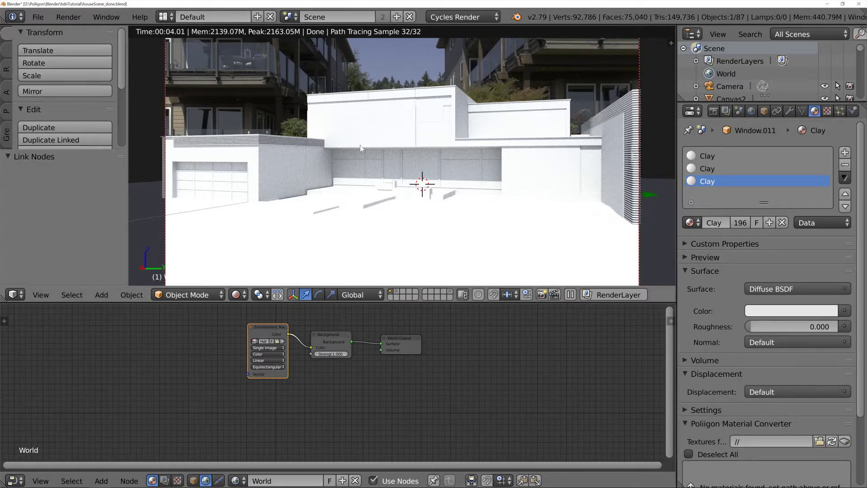
pyautogui.click(264, 328)
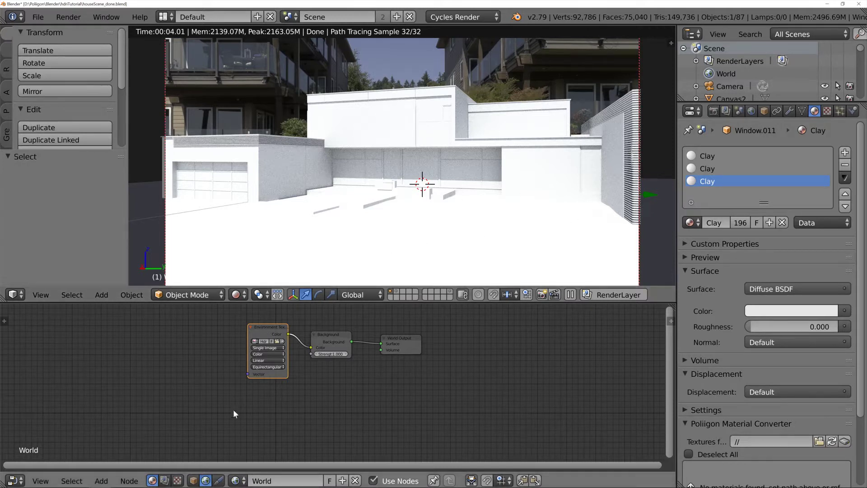
# Add a Texture Coordinate node well before the Environment Texture node, leaving room for another node between them.
pyautogui.hotkey('shift', 'a')
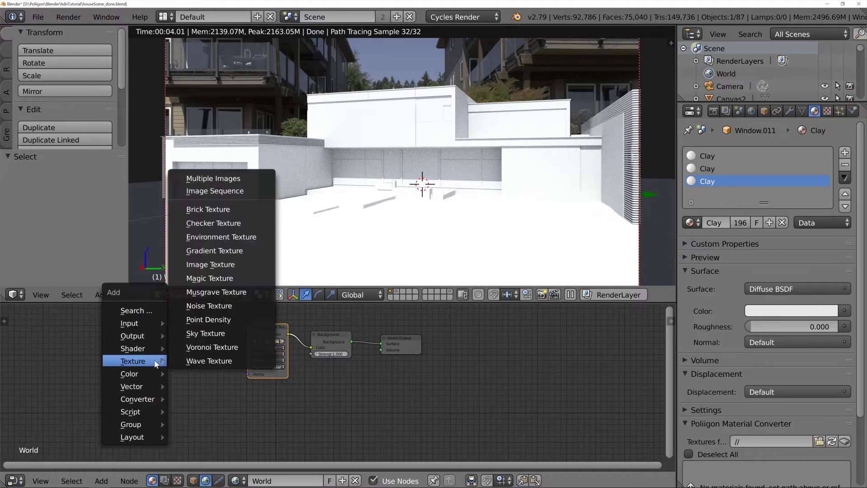
pyautogui.moveTo(144, 321)
pyautogui.click(199, 281)
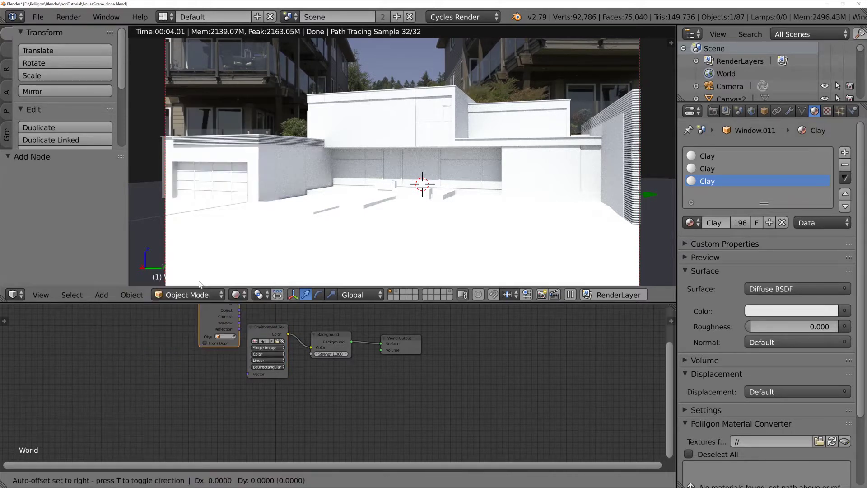
pyautogui.click(80, 326)
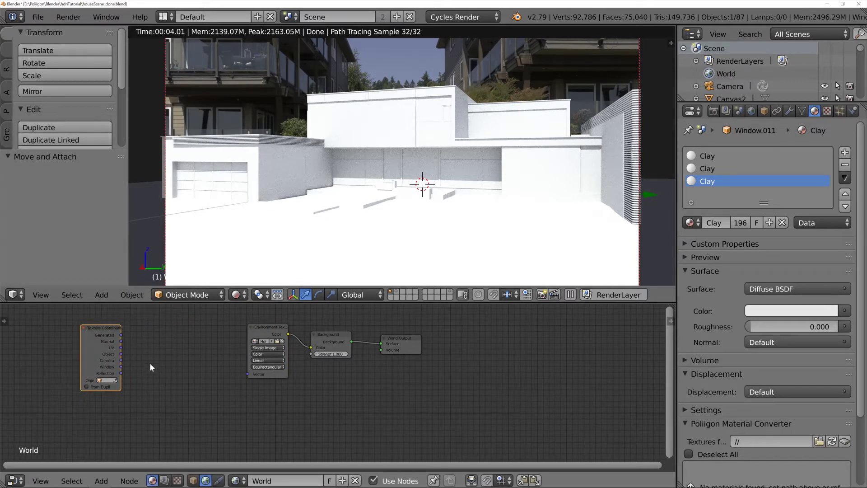
# Add a Mapping node between the Texture Coordinate and Environment Texture nodes.
pyautogui.hotkey('shift', 'a')
pyautogui.moveTo(153, 363)
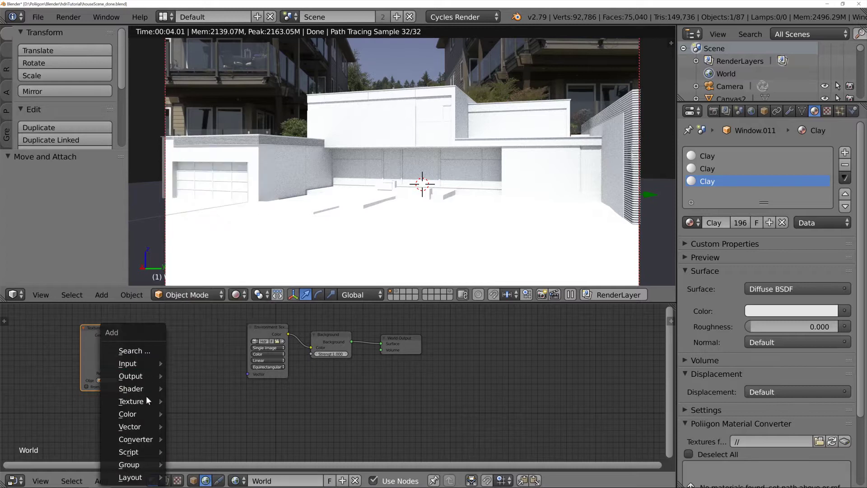
pyautogui.moveTo(156, 426)
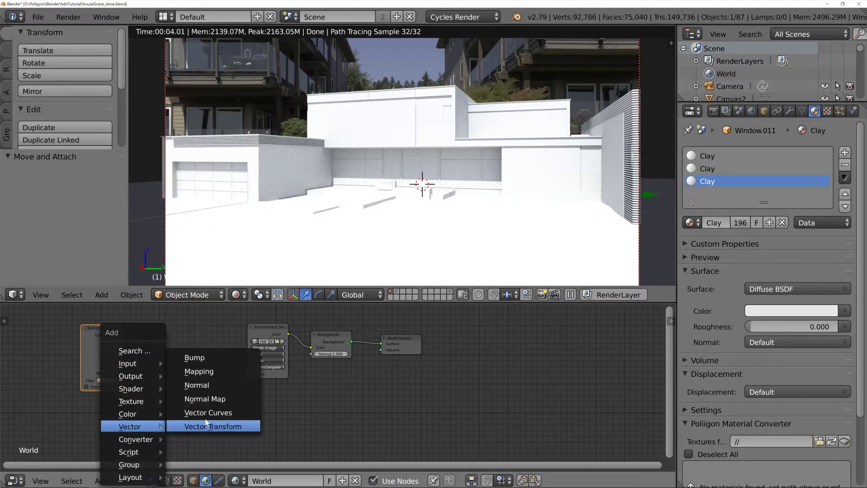
pyautogui.click(211, 370)
pyautogui.click(140, 318)
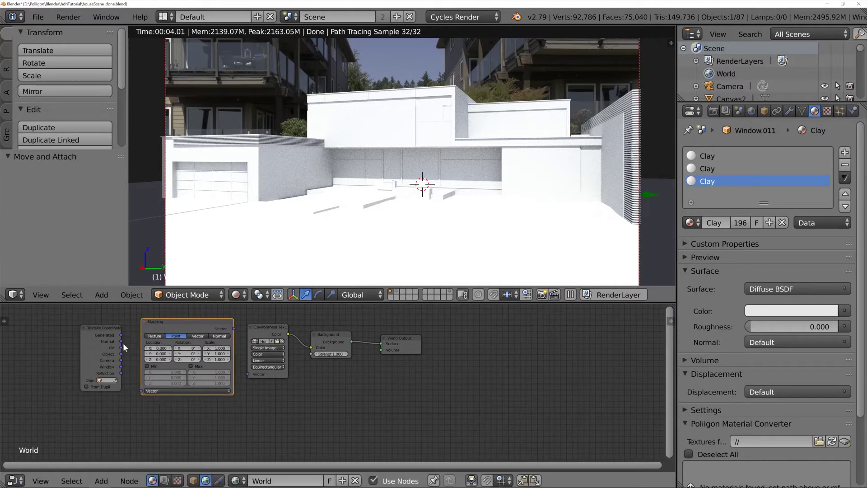
# Link the Generated coordinates to the Mapping node's Vector input and the Mapping output to the Environment Texture's Vector input.
pyautogui.moveTo(121, 335); pyautogui.dragTo(142, 390)
pyautogui.moveTo(180, 319); pyautogui.dragTo(174, 323)
pyautogui.moveTo(229, 332); pyautogui.dragTo(232, 332)
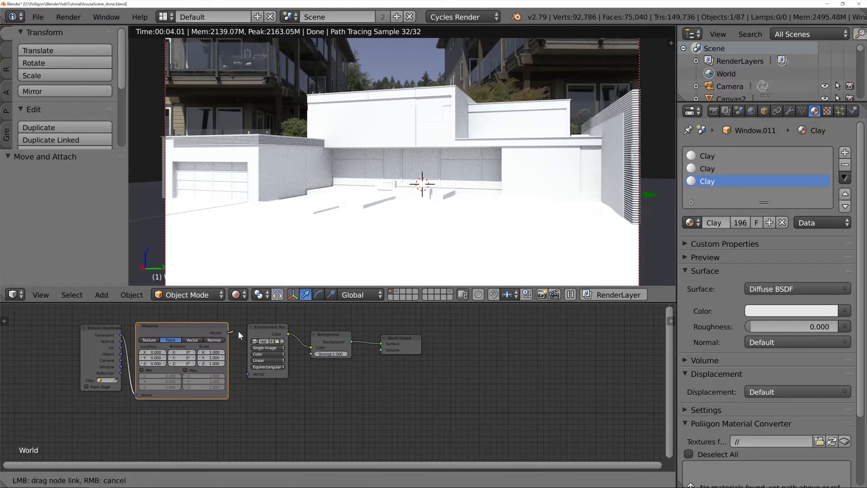
pyautogui.moveTo(249, 372); pyautogui.dragTo(250, 370)
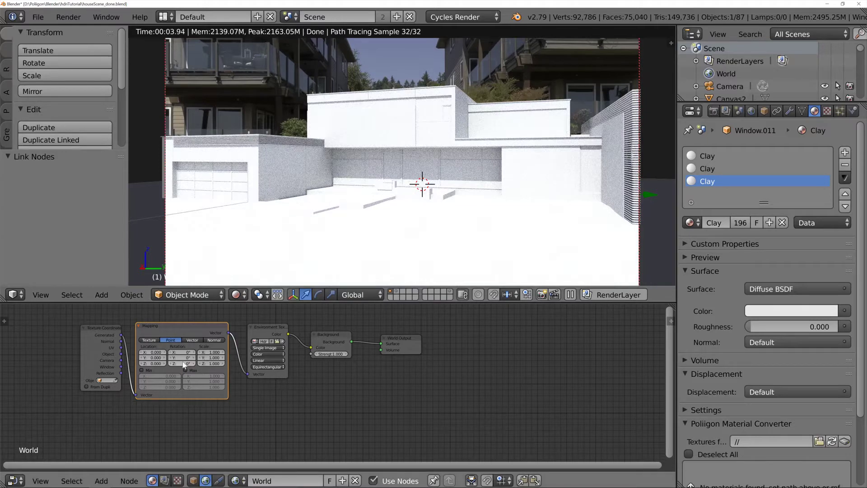
# Rotate the environment by setting the Mapping node's Z rotation to 102°.
pyautogui.moveTo(186, 365); pyautogui.dragTo(642, 365)
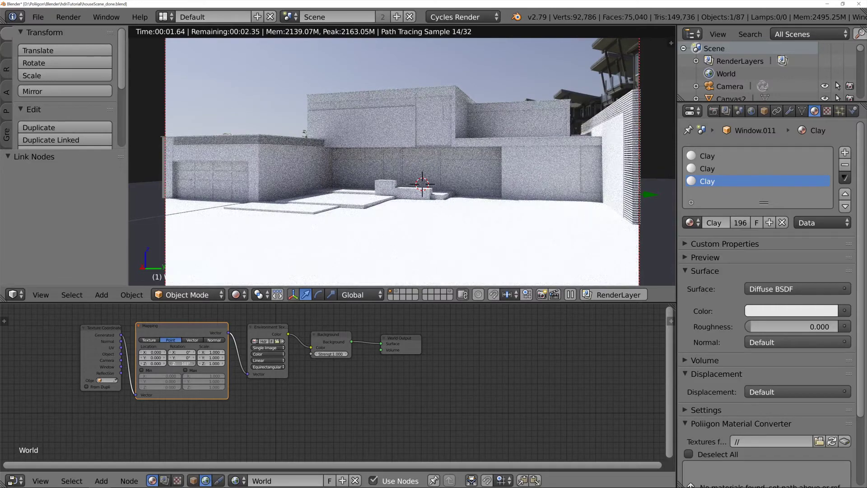
pyautogui.moveTo(642, 365); pyautogui.dragTo(637, 365)
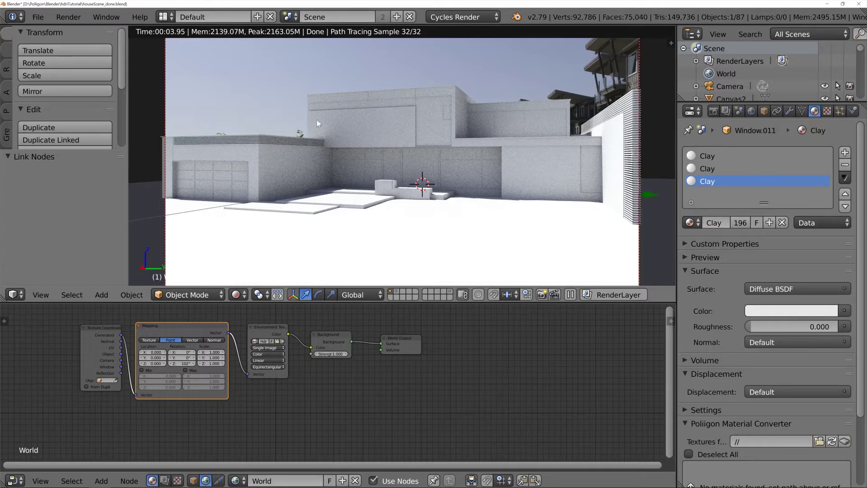
# Spread out the World Output, Background and Environment Texture nodes to make room in the node tree.
pyautogui.moveTo(399, 342); pyautogui.dragTo(435, 337)
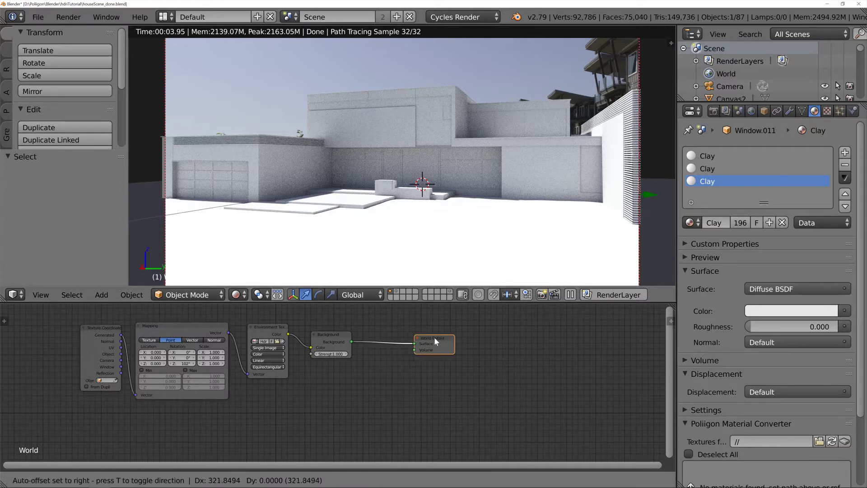
pyautogui.moveTo(328, 336); pyautogui.dragTo(380, 337)
pyautogui.moveTo(261, 327); pyautogui.dragTo(289, 329)
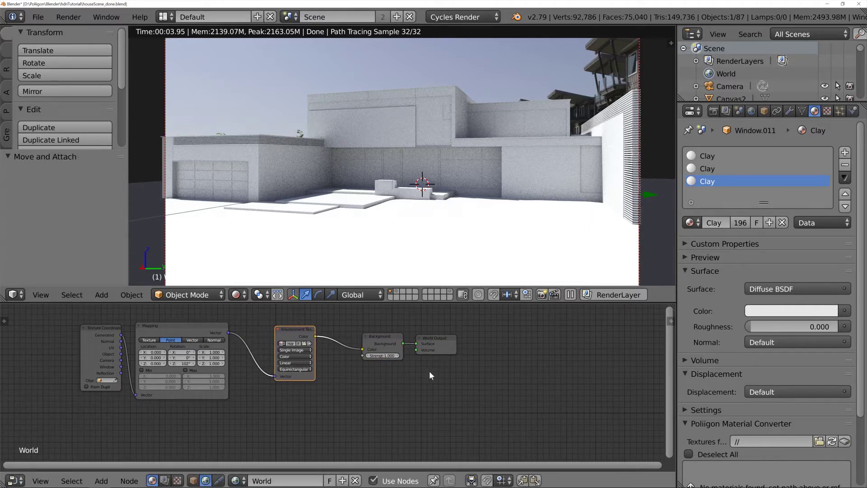
pyautogui.scroll(1, 377, 398)
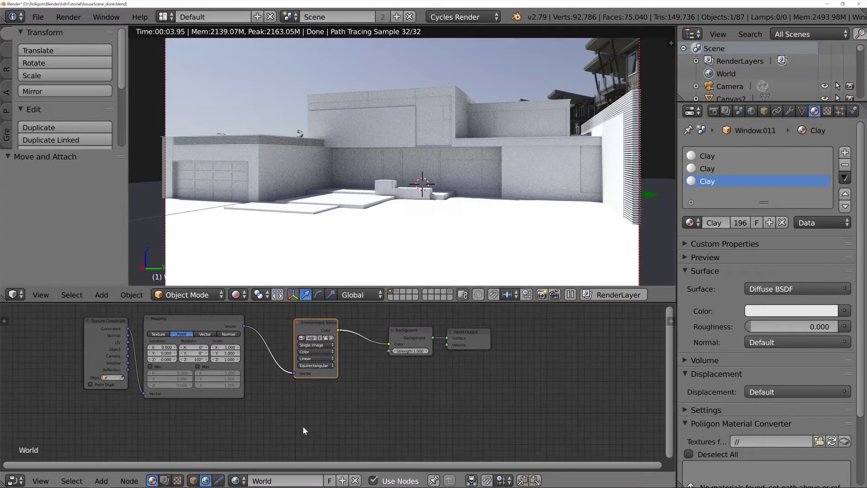
# Duplicate the Background node and place the copy directly below the original.
pyautogui.click(422, 332)
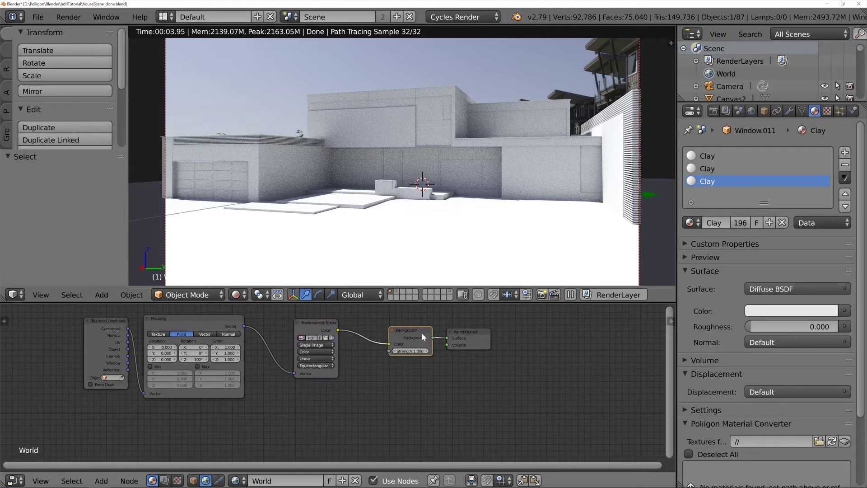
pyautogui.moveTo(405, 333); pyautogui.dragTo(401, 332)
pyautogui.hotkey('shift', 'd')
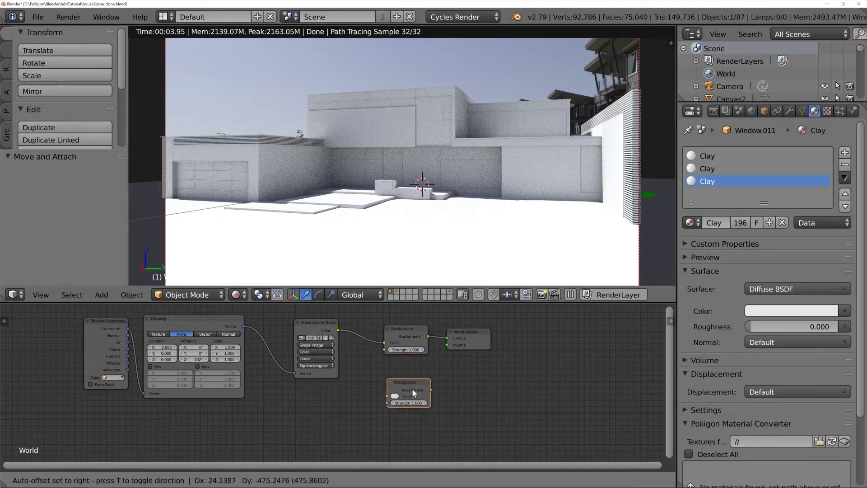
pyautogui.click(410, 397)
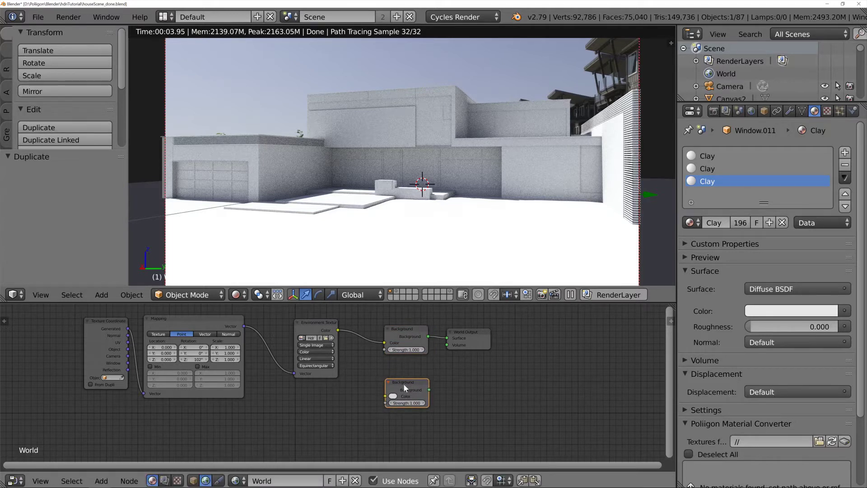
# Add a second Environment Texture node below the first one.
pyautogui.hotkey('shift', 'a')
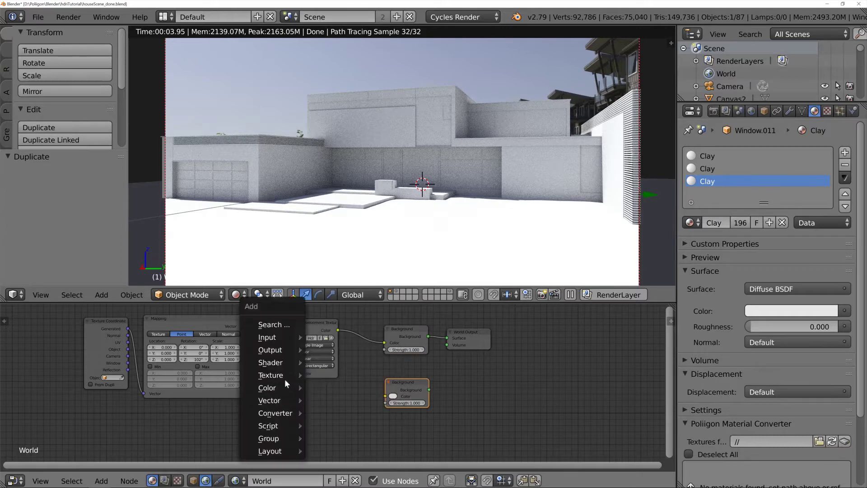
pyautogui.moveTo(312, 375)
pyautogui.click(359, 251)
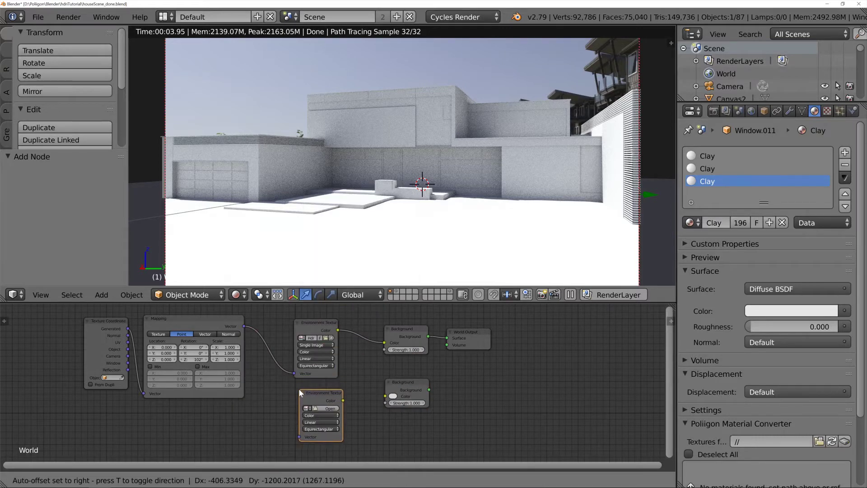
pyautogui.click(297, 390)
# Load HdrOutdoorResidentialRiverwalkAfternoonClear001_JPG_16K.jpg from the recently used HDR folder into the second Environment Texture node.
pyautogui.click(329, 410)
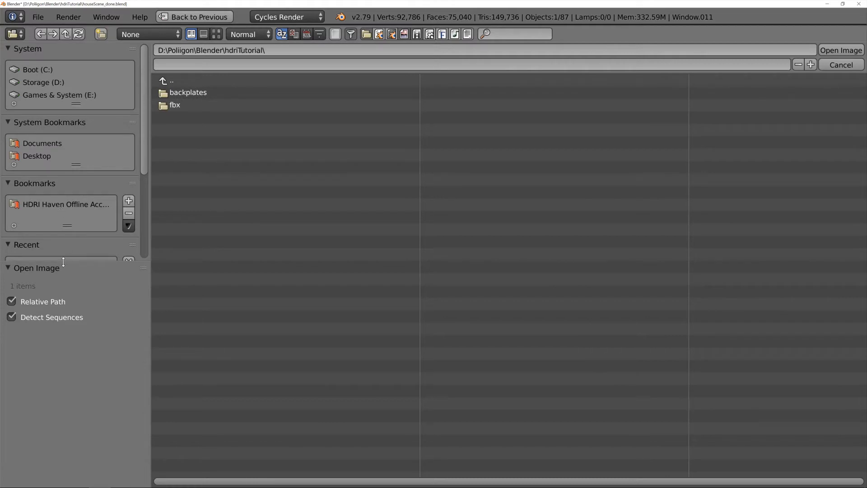
pyautogui.moveTo(61, 265); pyautogui.dragTo(69, 392)
pyautogui.click(80, 266)
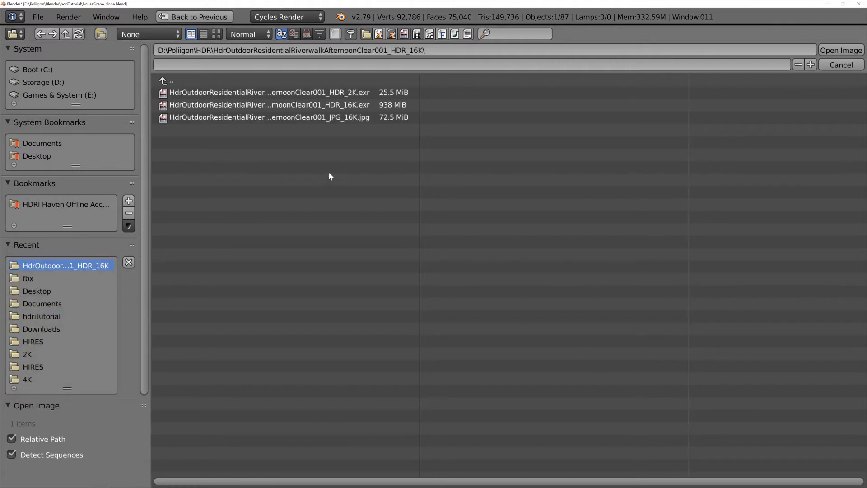
pyautogui.click(316, 117)
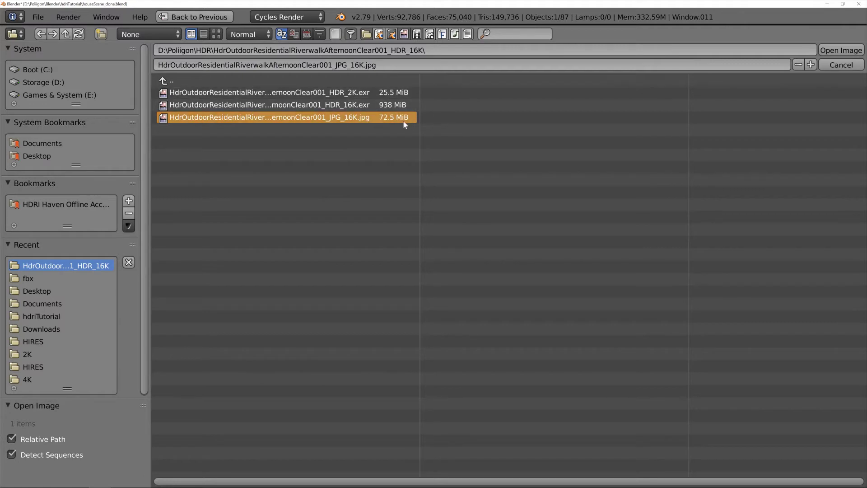
pyautogui.click(842, 51)
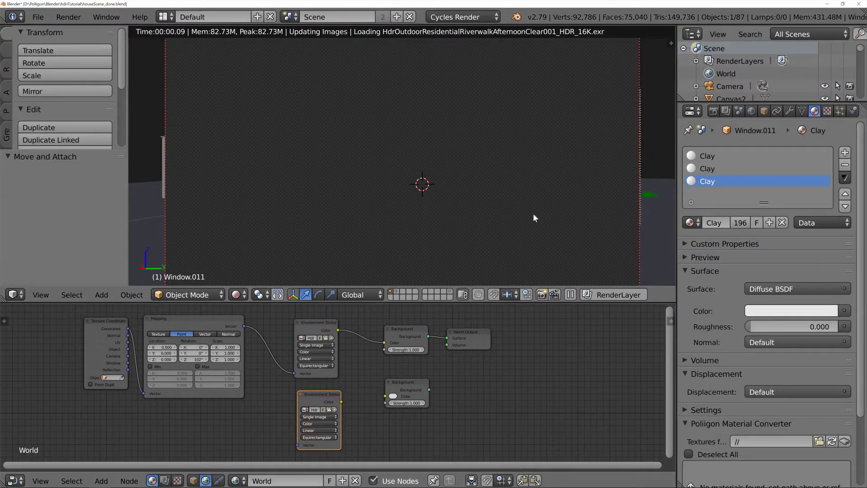
# Link the second Environment Texture to the lower Background, move World Output aside, and feed the lower Background into its Surface.
pyautogui.moveTo(343, 401); pyautogui.dragTo(386, 396)
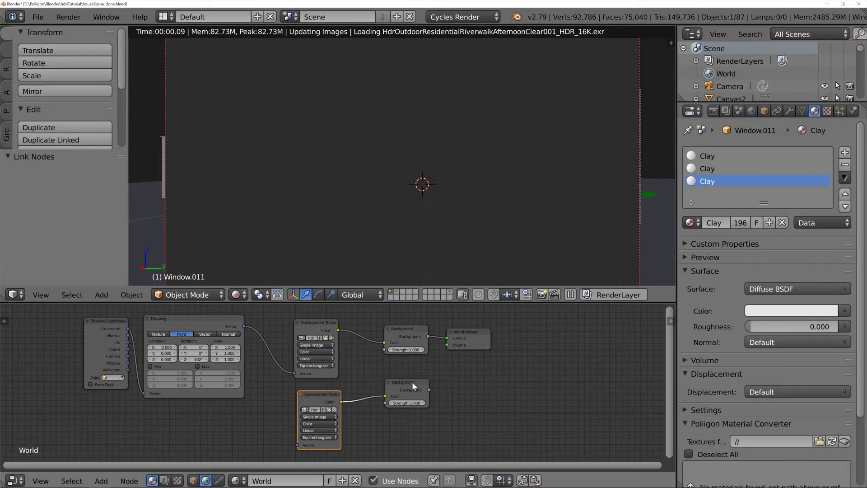
pyautogui.moveTo(462, 338); pyautogui.dragTo(509, 352)
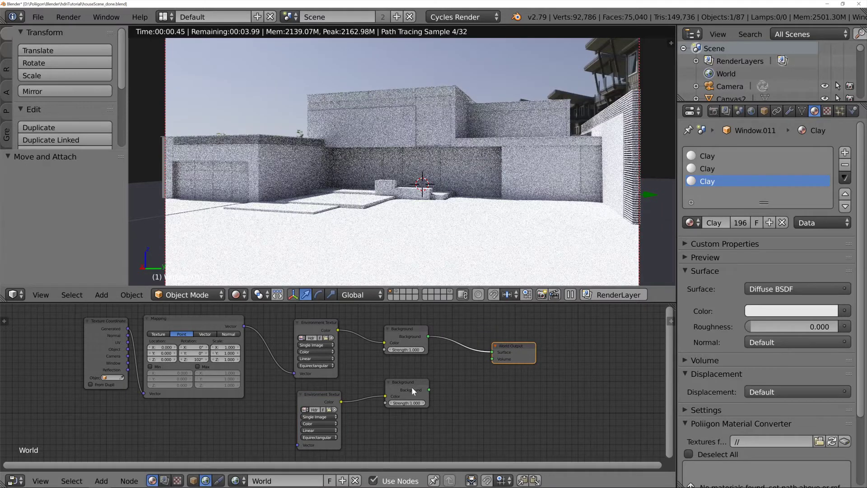
pyautogui.keyDown('ctrl'); pyautogui.keyDown('shift'); pyautogui.click(411, 385); pyautogui.keyUp('shift'); pyautogui.keyUp('ctrl')
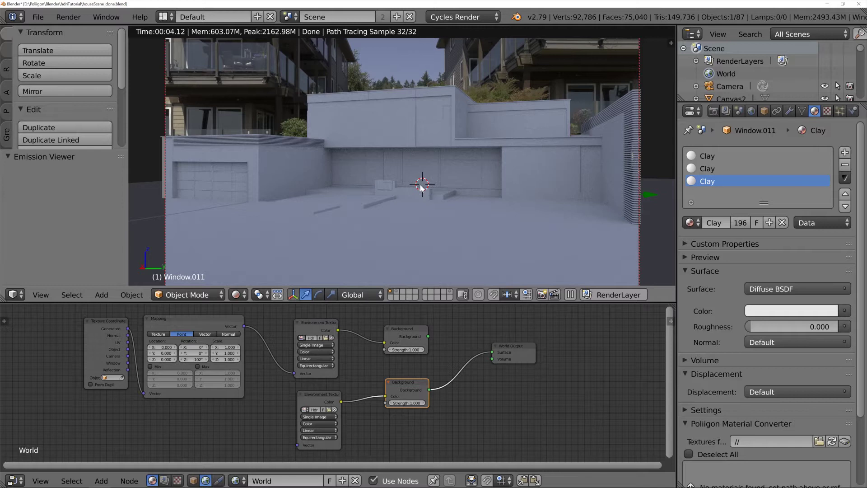
# Duplicate the Texture Coordinate and Mapping nodes below the originals and link the copied Mapping's Vector to the second Environment Texture.
pyautogui.rightClick(194, 319)
pyautogui.keyDown('shift'); pyautogui.moveTo(107, 328); pyautogui.dragTo(108, 330, button='right'); pyautogui.keyUp('shift')
pyautogui.hotkey('shift', 'd')
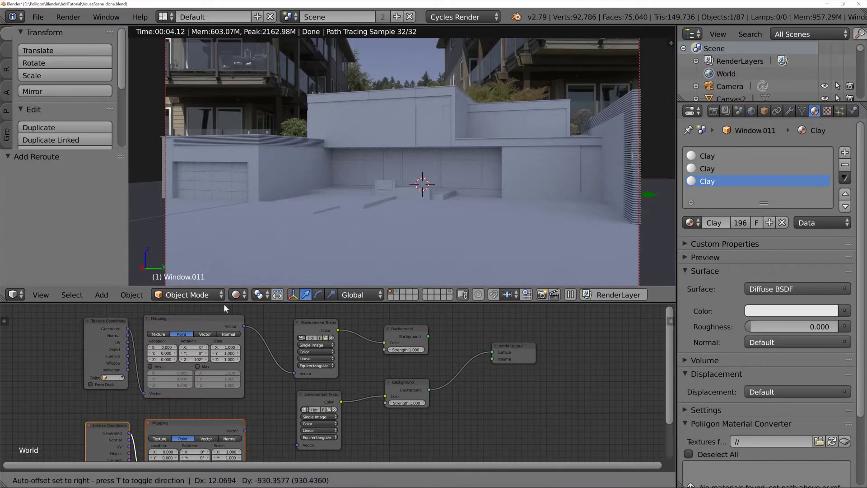
pyautogui.click(224, 452)
pyautogui.moveTo(245, 413); pyautogui.dragTo(297, 445)
# Rotate the JPG background by setting the lower Mapping node's Z rotation to 113°.
pyautogui.scroll(-1, 391, 436)
pyautogui.moveTo(210, 451); pyautogui.dragTo(275, 388, button='middle')
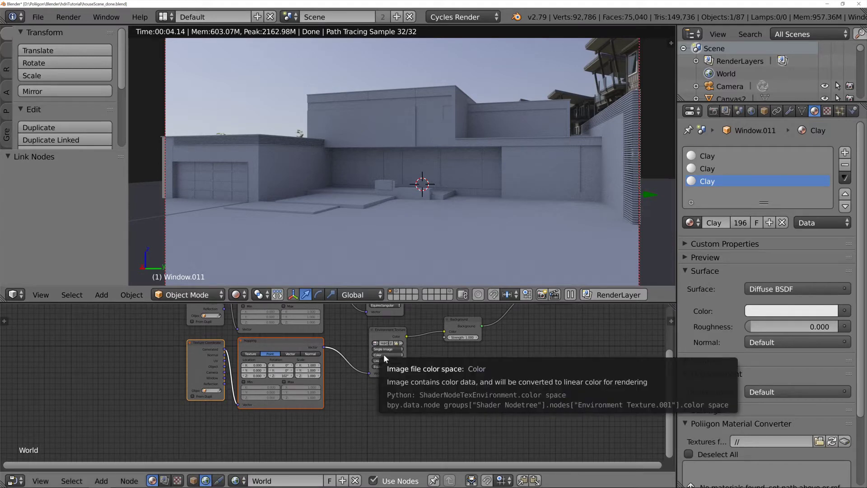
pyautogui.scroll(-1, 417, 369)
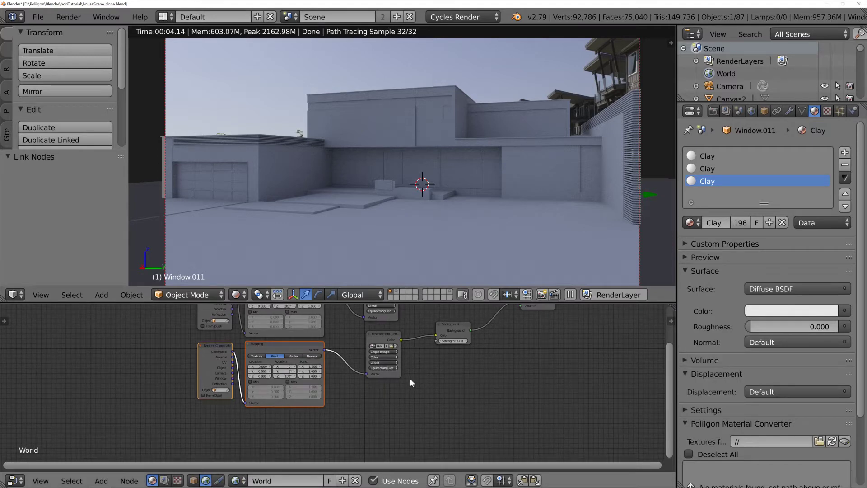
pyautogui.scroll(2, 411, 382)
pyautogui.moveTo(262, 390)
pyautogui.mouseDown()
pyautogui.moveTo(273, 389)
pyautogui.moveTo(248, 389)
pyautogui.moveTo(267, 389)
pyautogui.mouseUp()
pyautogui.moveTo(264, 389)
pyautogui.mouseDown()
pyautogui.moveTo(283, 389)
pyautogui.moveTo(270, 383)
pyautogui.mouseUp()
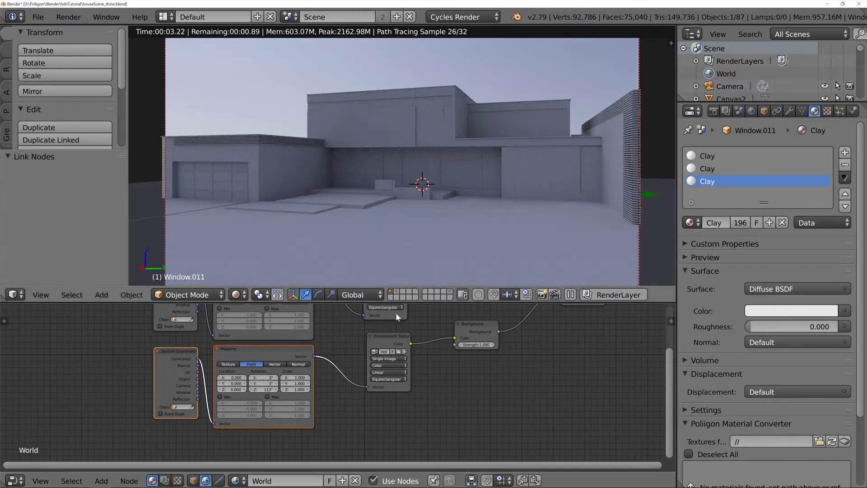
# Reconnect the upper Background node to the World Output's Surface to preview the HDR lighting again.
pyautogui.scroll(-3, 452, 390)
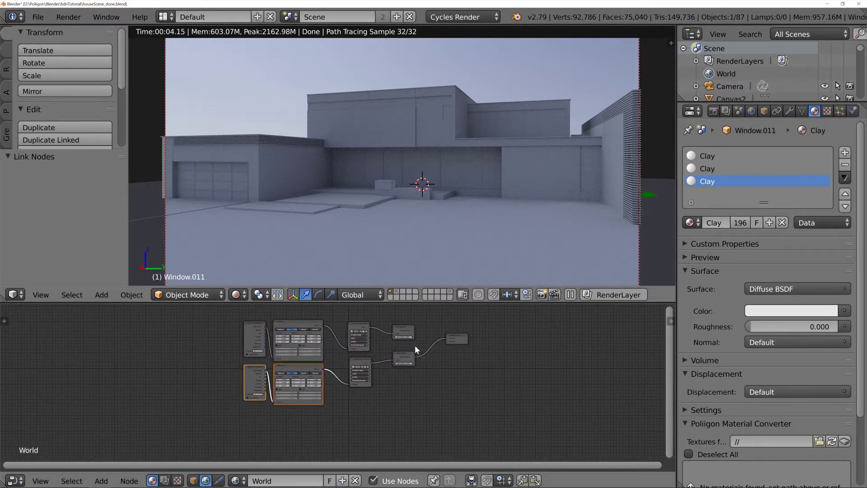
pyautogui.keyDown('ctrl'); pyautogui.keyDown('shift'); pyautogui.click(410, 329); pyautogui.keyUp('shift'); pyautogui.keyUp('ctrl')
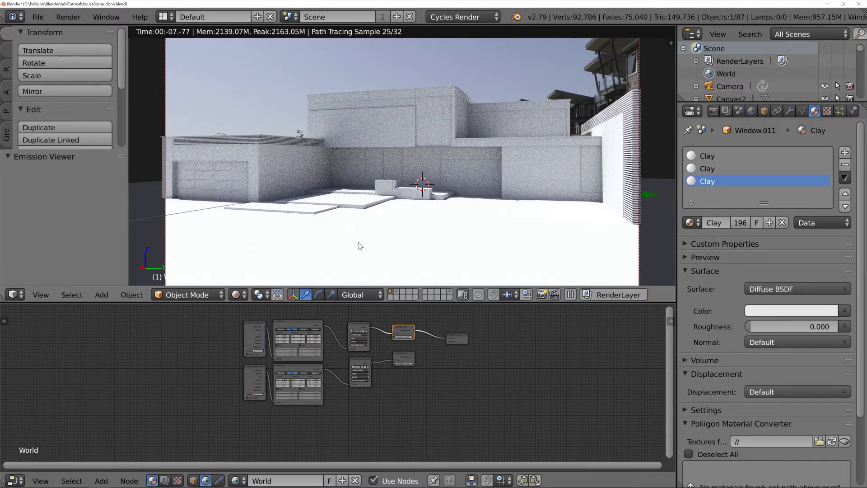
pyautogui.moveTo(382, 382); pyautogui.dragTo(374, 393, button='middle')
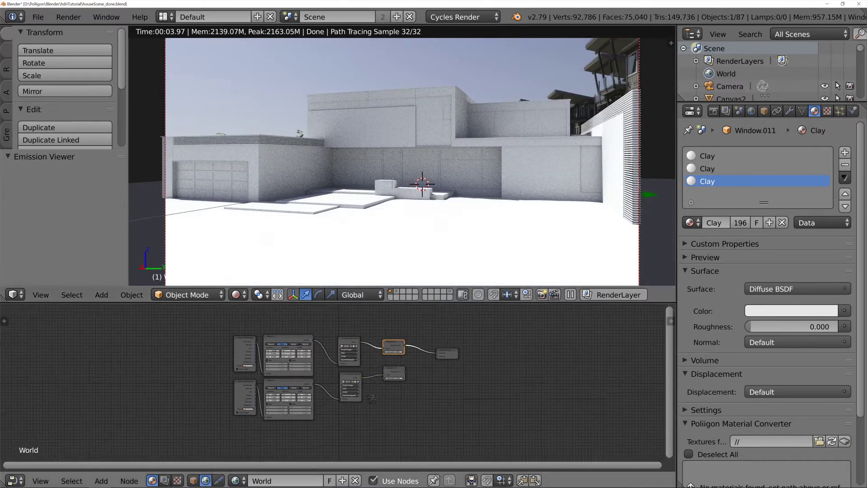
# Widen the lower Environment Texture node and line the upper Environment Texture node up with it.
pyautogui.scroll(2, 371, 397)
pyautogui.moveTo(353, 384)
pyautogui.mouseDown()
pyautogui.moveTo(345, 378)
pyautogui.moveTo(379, 392)
pyautogui.moveTo(361, 392)
pyautogui.mouseUp()
pyautogui.click(351, 336)
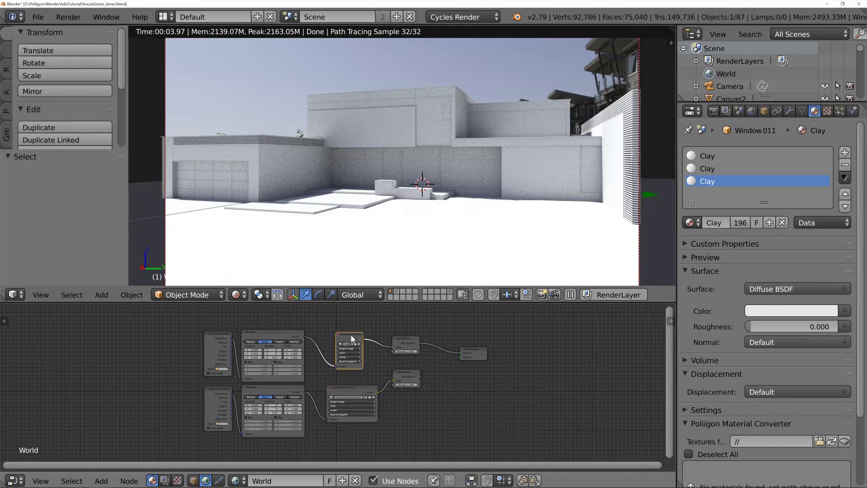
pyautogui.moveTo(353, 338); pyautogui.dragTo(348, 340)
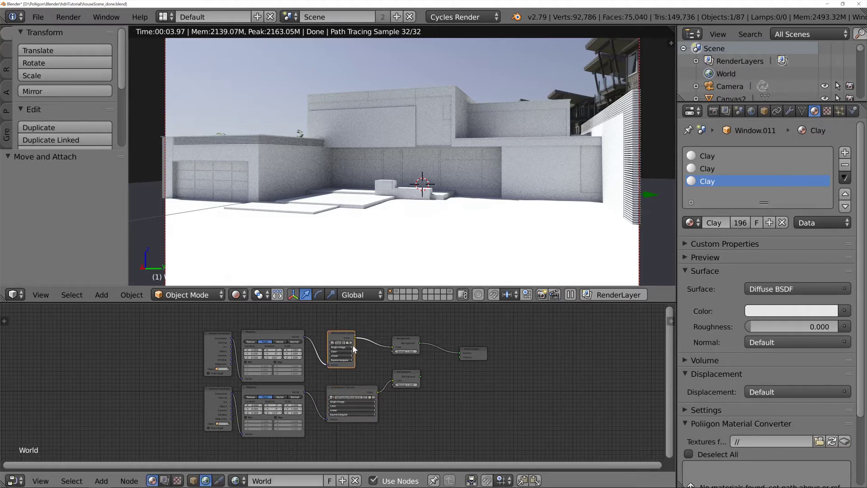
# Replace the image in the upper Environment Texture node with HdrOutdoorResidentialRiverwalkAfternoonClear001_HDR_2K.exr.
pyautogui.click(348, 343)
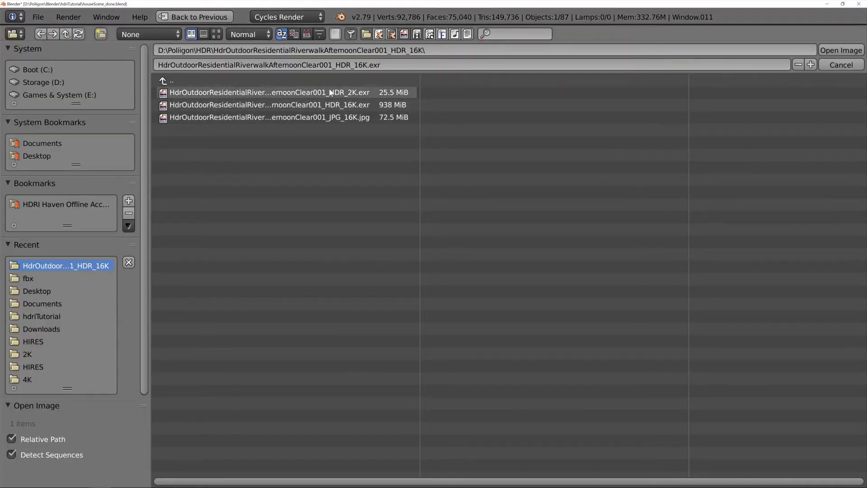
pyautogui.click(353, 92)
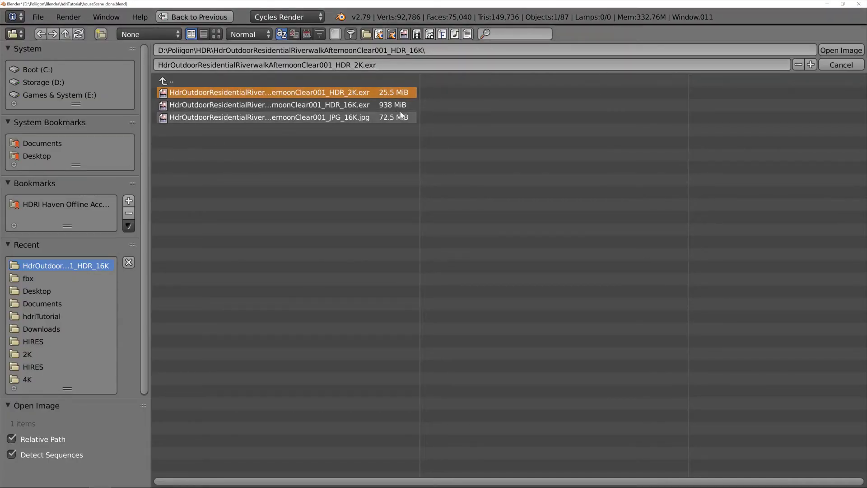
pyautogui.click(836, 50)
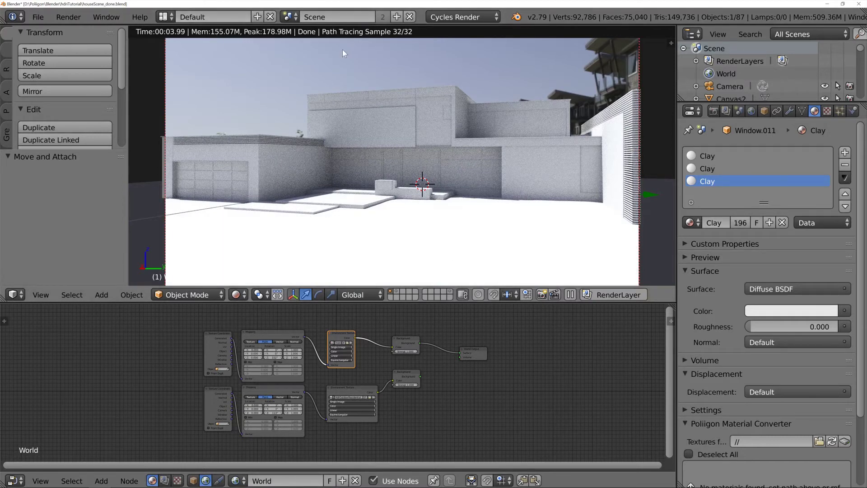
# Insert a Mix Shader between the upper Background and World Output, and link the lower Background to its second Shader input.
pyautogui.moveTo(473, 363); pyautogui.dragTo(432, 396, button='middle')
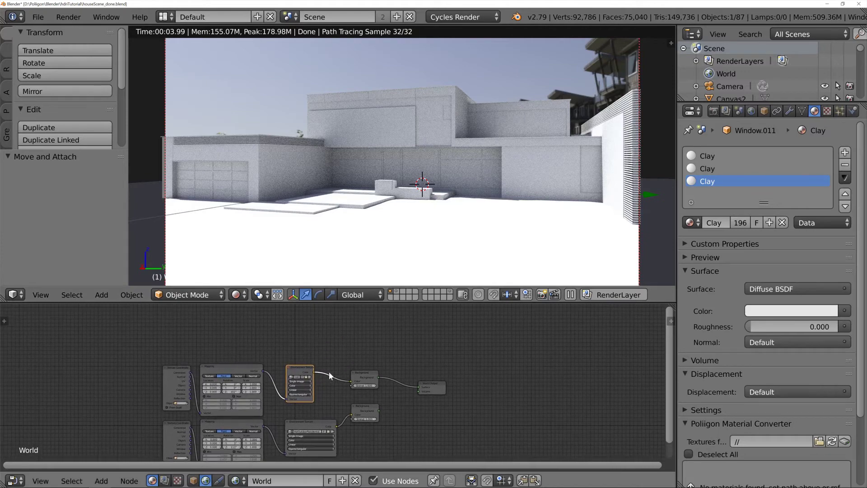
pyautogui.hotkey('shift', 'a')
pyautogui.moveTo(312, 344)
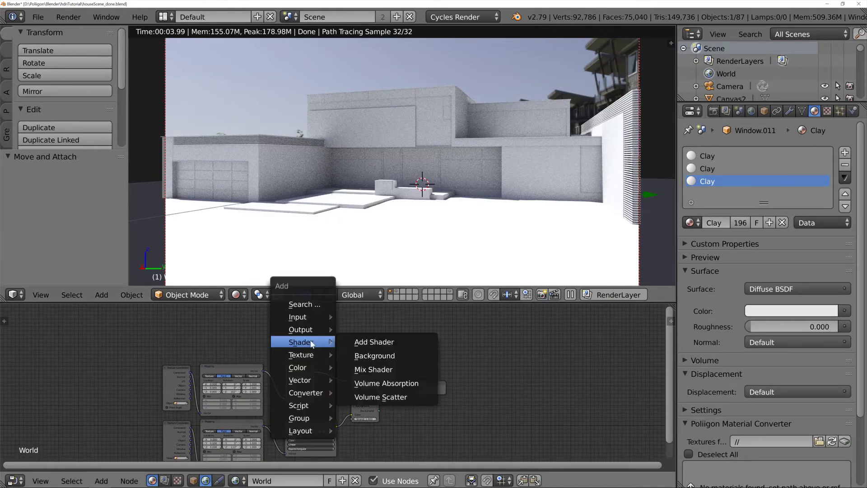
pyautogui.click(373, 369)
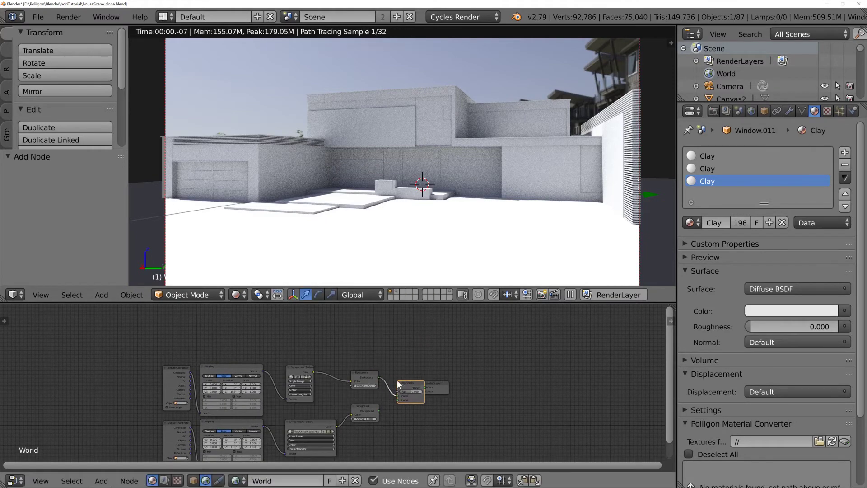
pyautogui.click(397, 380)
pyautogui.moveTo(381, 412); pyautogui.dragTo(397, 399)
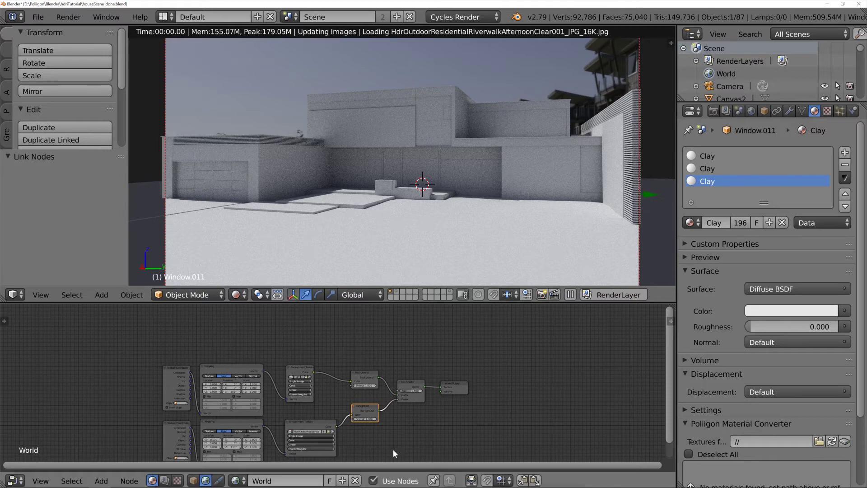
# Add a Light Path node and place it directly above the two Background nodes.
pyautogui.hotkey('shift', 'a')
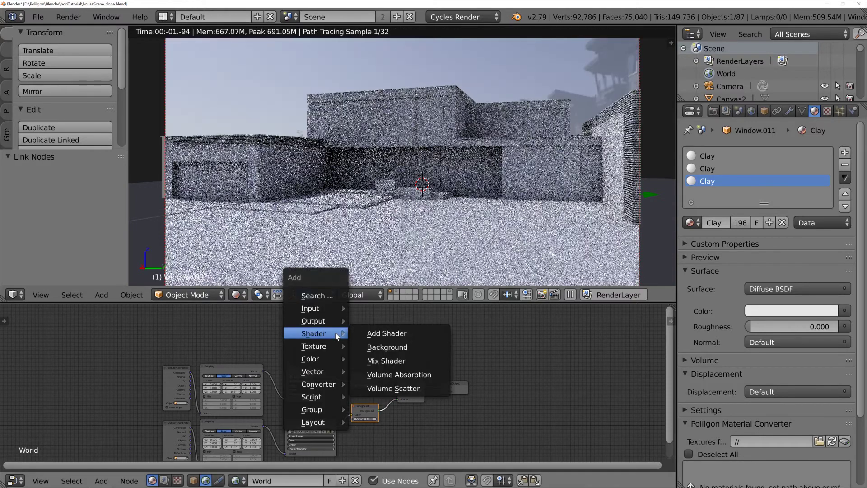
pyautogui.moveTo(329, 312)
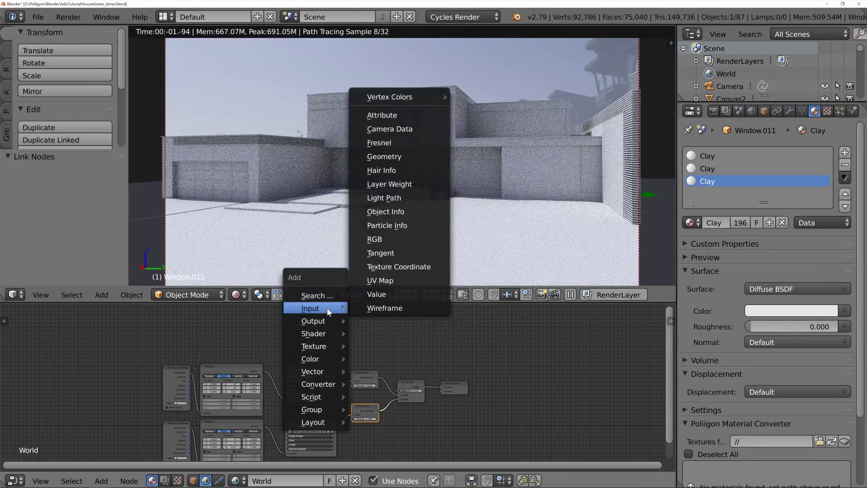
pyautogui.click(386, 198)
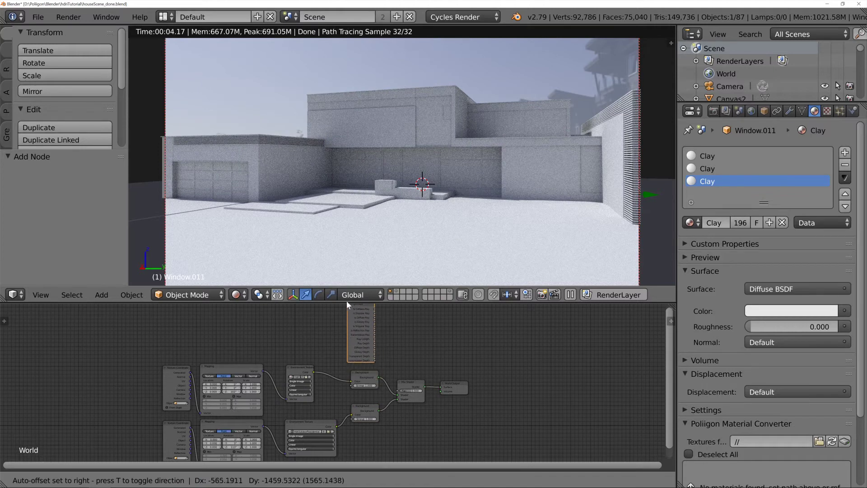
pyautogui.click(357, 305)
pyautogui.scroll(2, 386, 353)
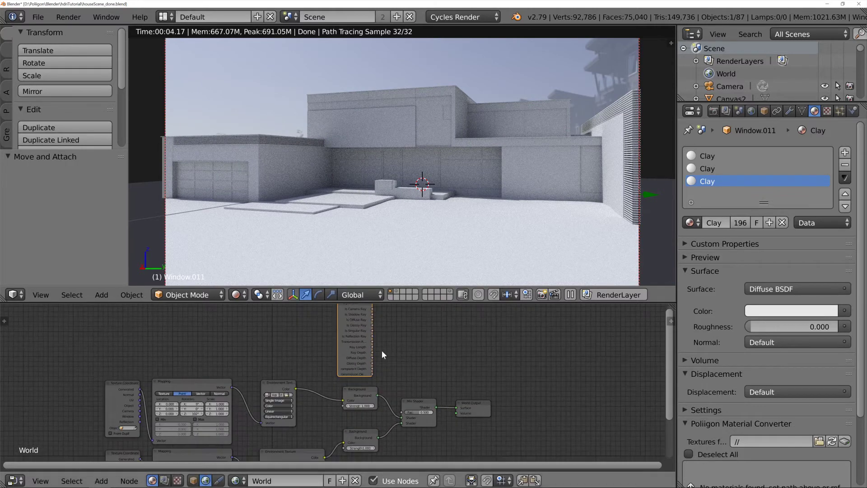
pyautogui.moveTo(357, 329); pyautogui.dragTo(360, 337)
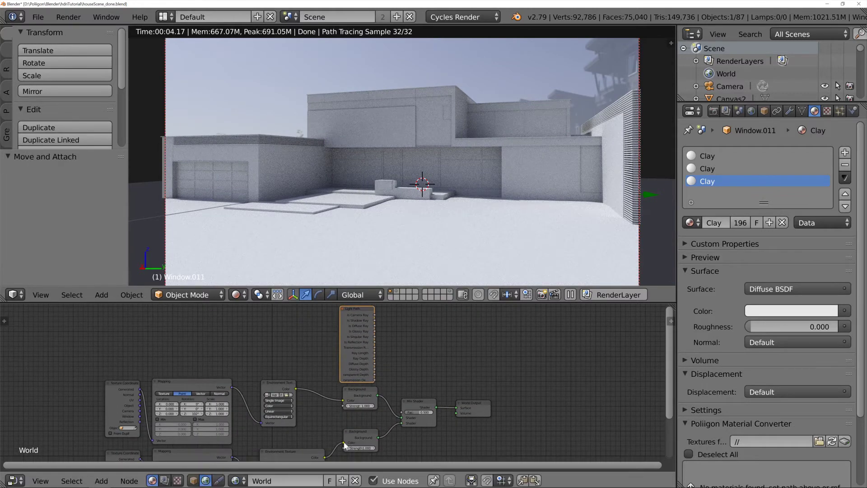
# Link the Light Path node's Is Camera Ray output to the Mix Shader's Fac input.
pyautogui.scroll(-2, 347, 442)
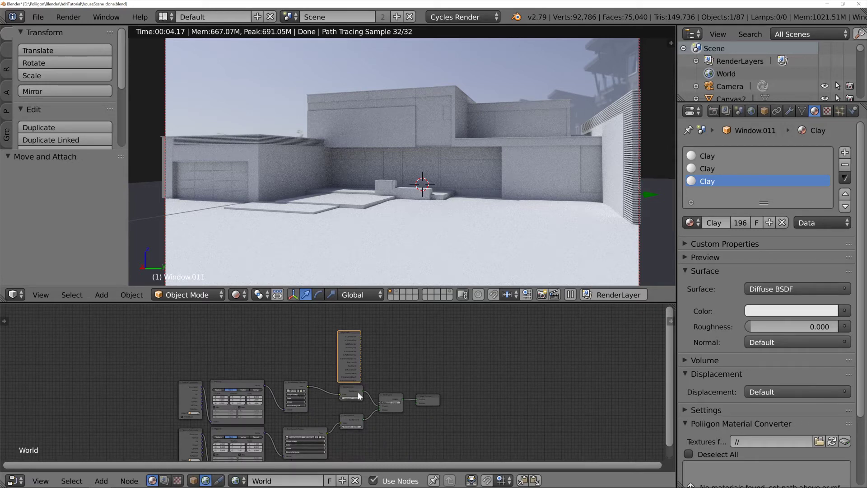
pyautogui.scroll(1, 358, 392)
pyautogui.moveTo(366, 329); pyautogui.dragTo(389, 408)
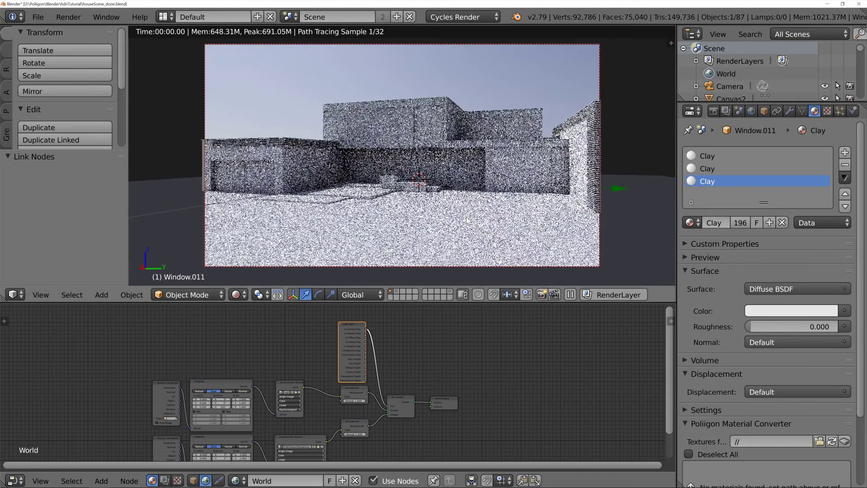
# Adjust the Z rotation of the upper Mapping node for the lighting and of the lower Mapping node for the background.
pyautogui.scroll(-1, 466, 218)
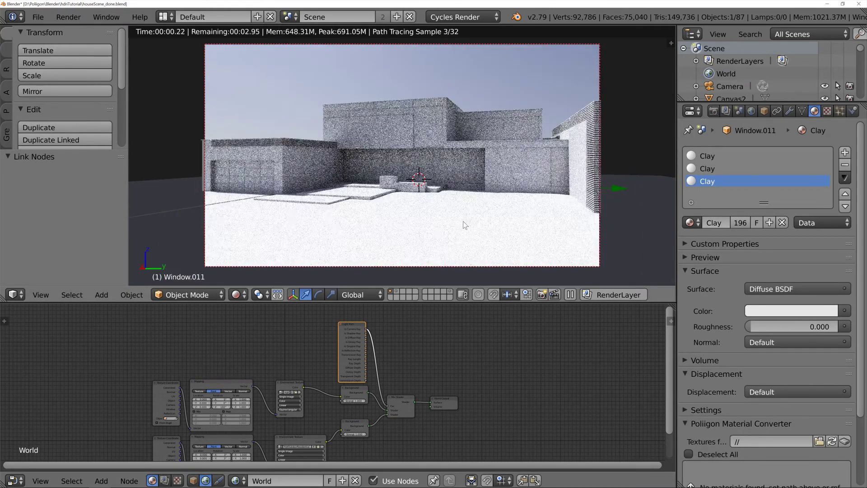
pyautogui.moveTo(223, 406); pyautogui.dragTo(176, 406)
pyautogui.moveTo(287, 381); pyautogui.dragTo(287, 292, button='middle')
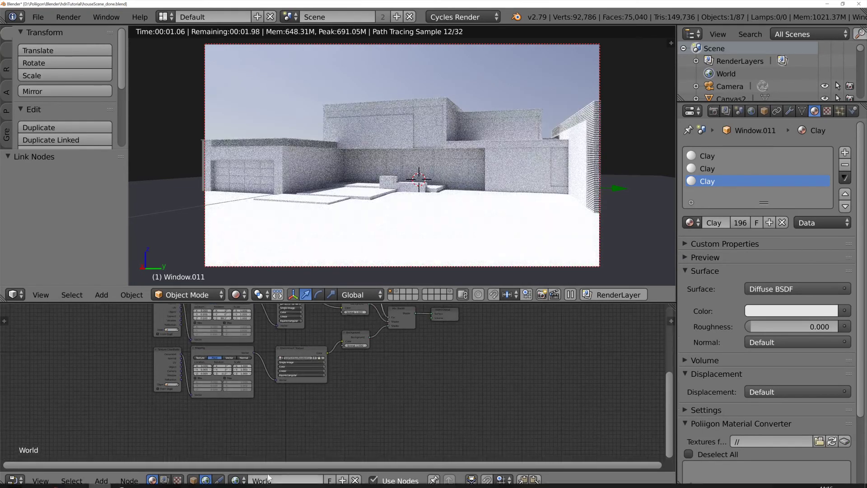
pyautogui.moveTo(223, 373); pyautogui.dragTo(187, 373)
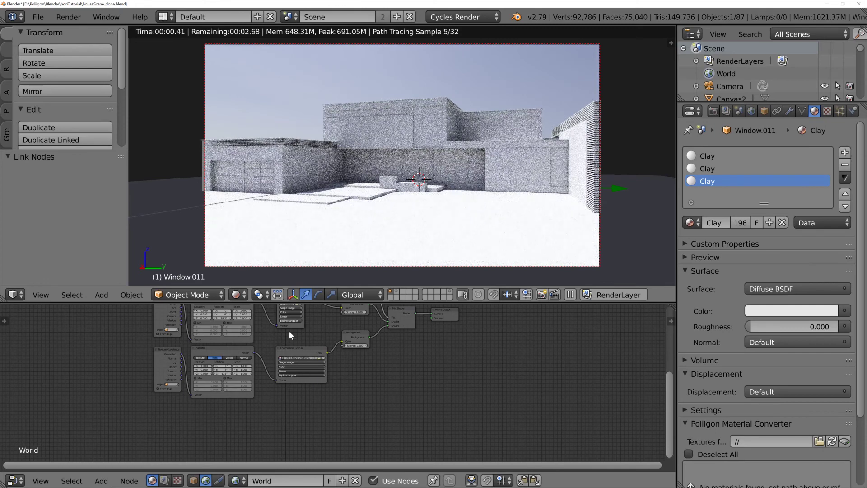
pyautogui.moveTo(401, 389); pyautogui.dragTo(415, 462, button='middle')
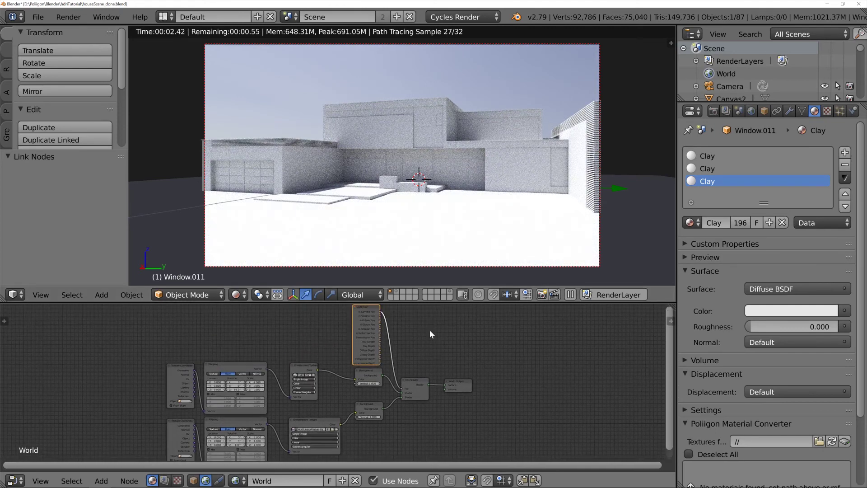
pyautogui.moveTo(430, 335); pyautogui.dragTo(437, 356, button='middle')
pyautogui.click(419, 387)
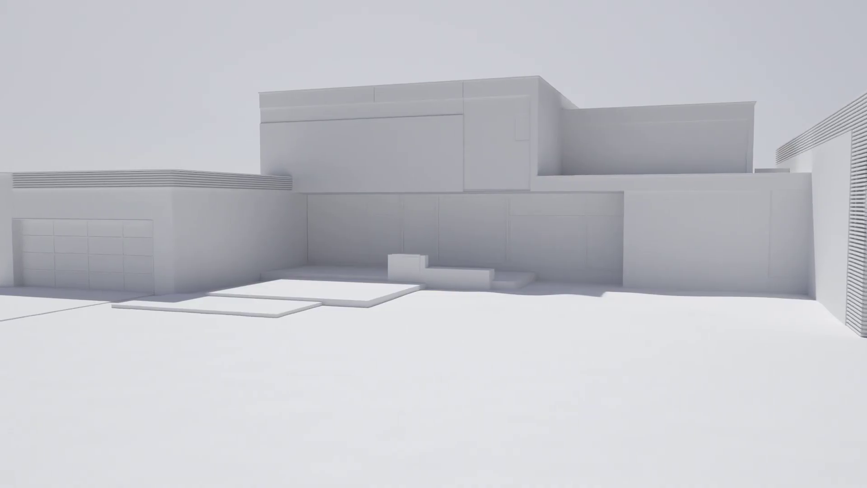